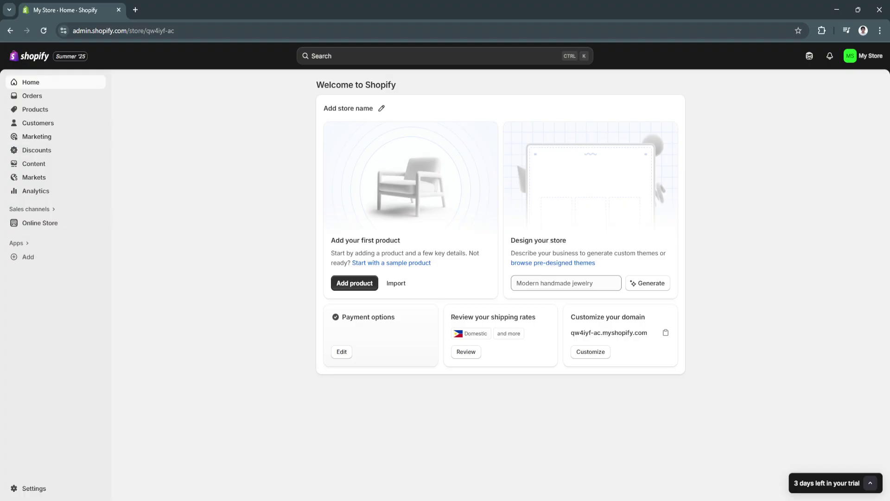
- Go to Settings > Apps and sales channels to see the three installed apps, including Point of Sale and Online Store
click(34, 489)
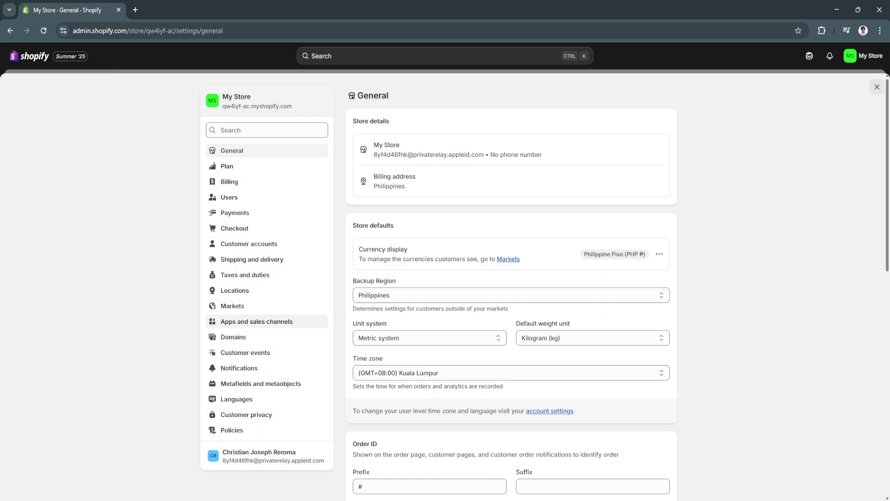
click(256, 321)
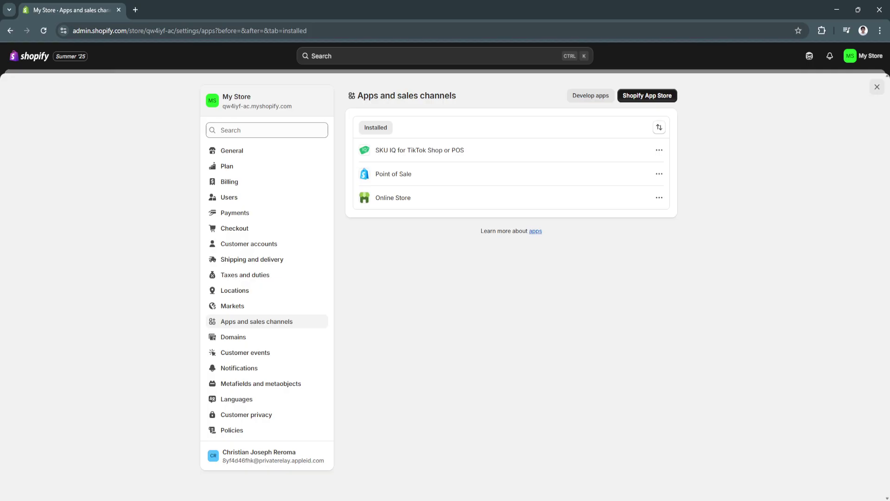
- Open the Shopify App Store in a new tab and browse its popular, sponsored and trending apps
click(647, 95)
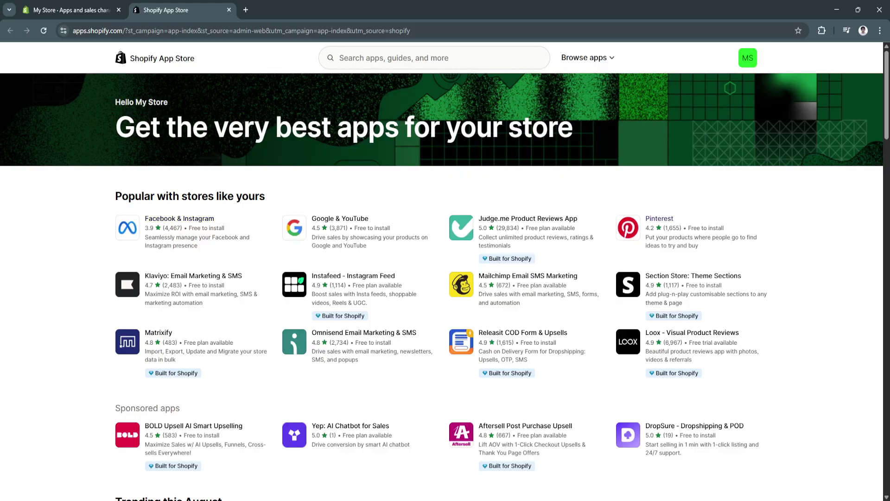
scroll(442, 287, down, 10)
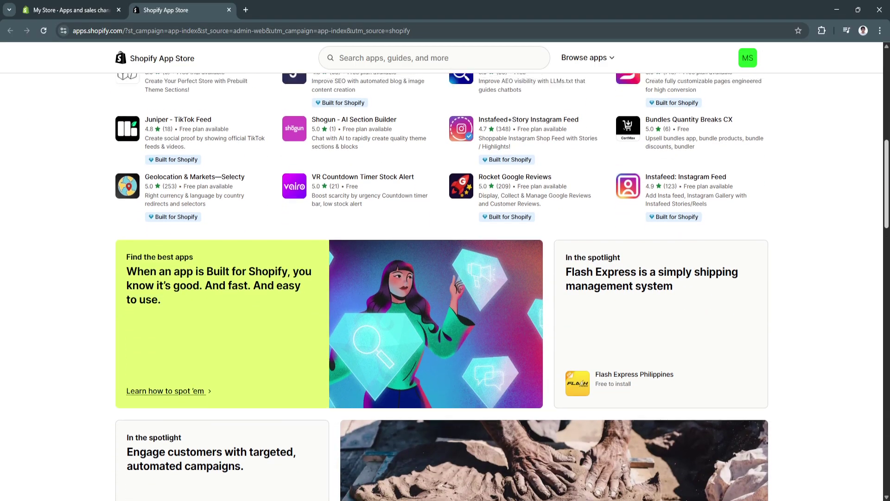
scroll(442, 287, up, 3)
scroll(443, 287, up, 6)
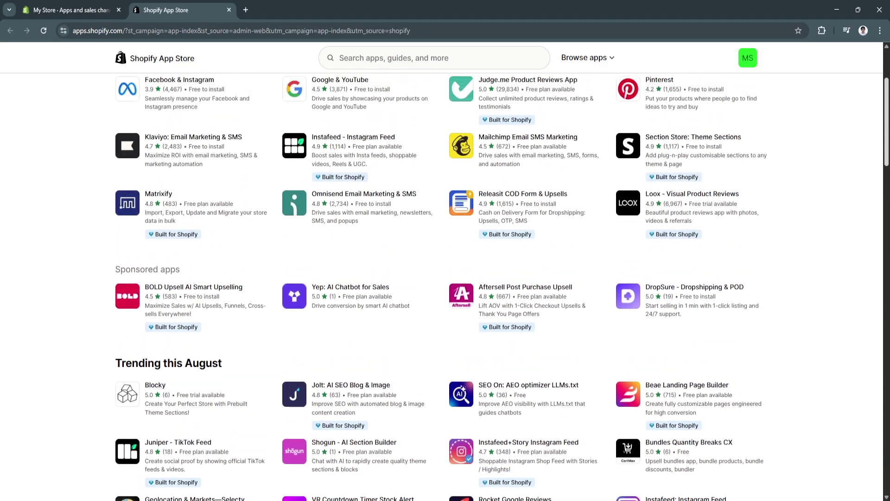
scroll(442, 287, down, 5)
scroll(443, 286, up, 6)
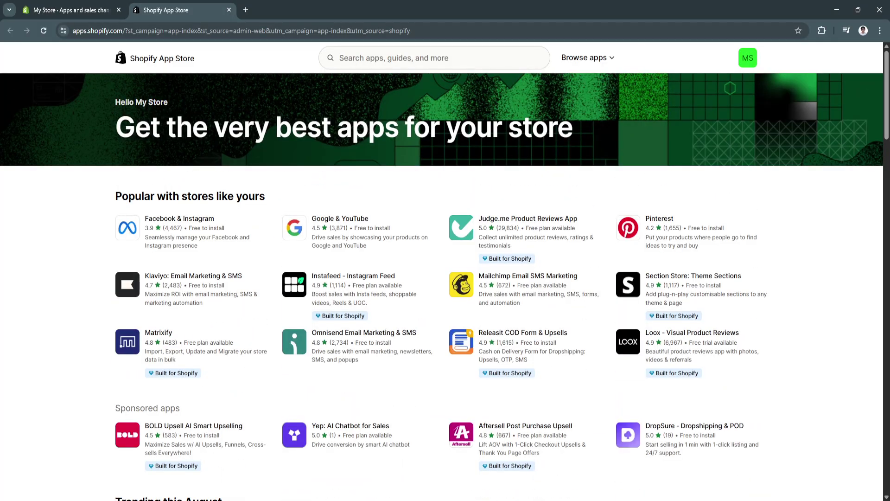
scroll(443, 286, down, 3)
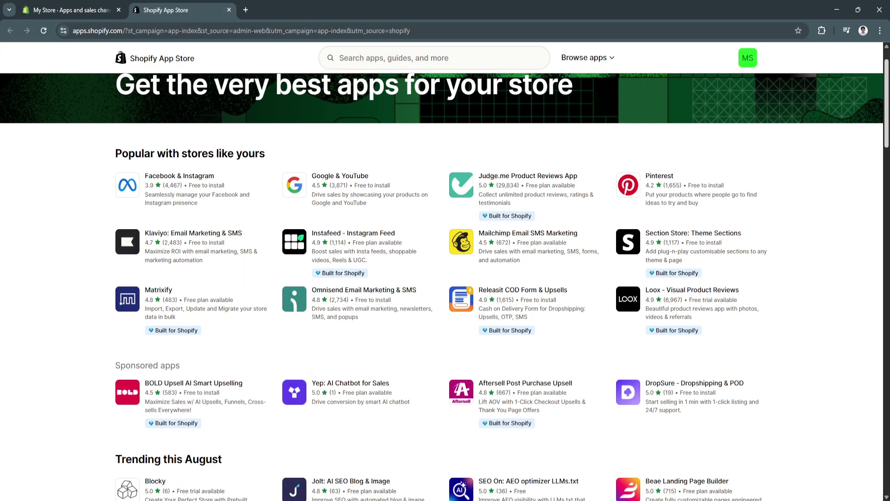
scroll(442, 287, up, 3)
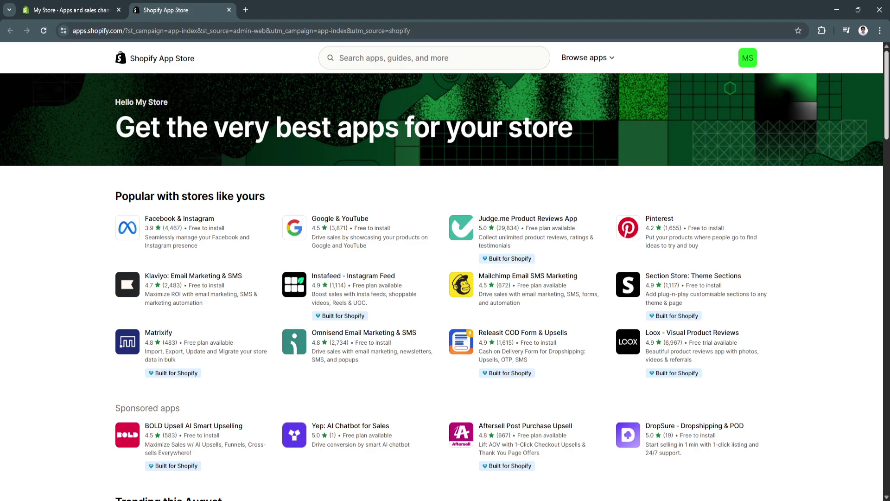
- Search the App Store for 'order tracking app' and scan the 3,129 results
click(436, 57)
text(order)
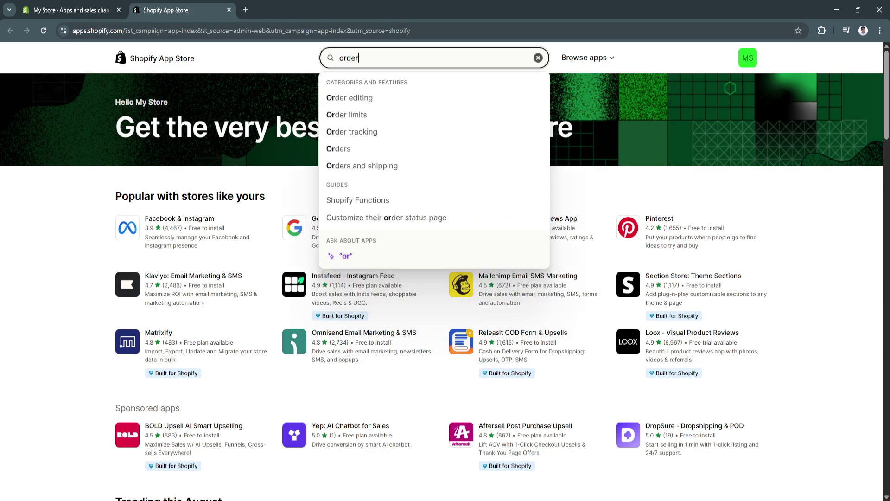
text( tracking app)
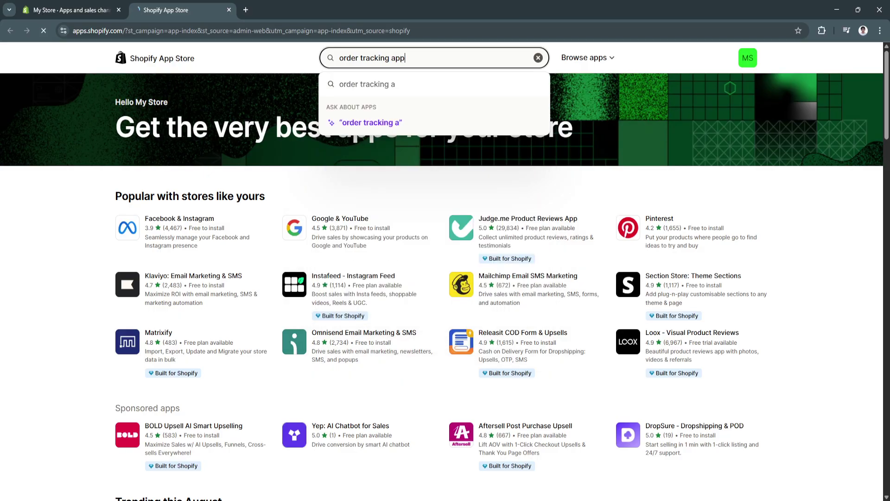
key(Return)
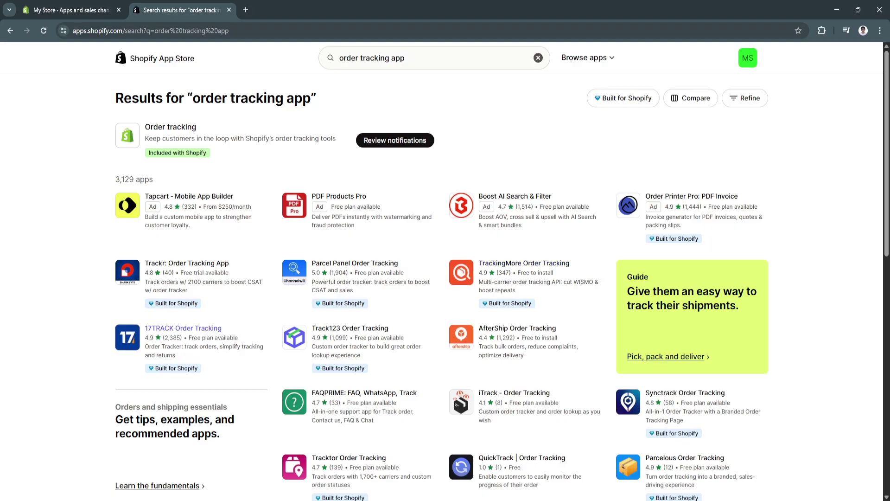
scroll(183, 328, down, 8)
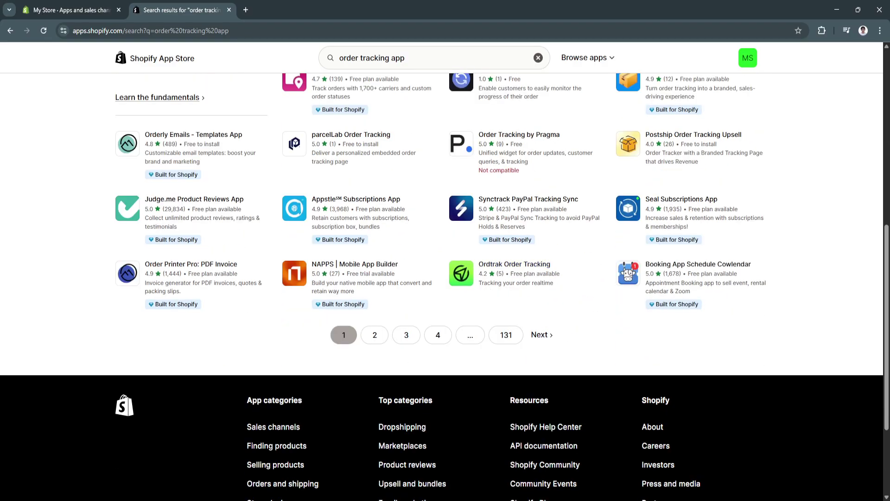
scroll(329, 344, up, 7)
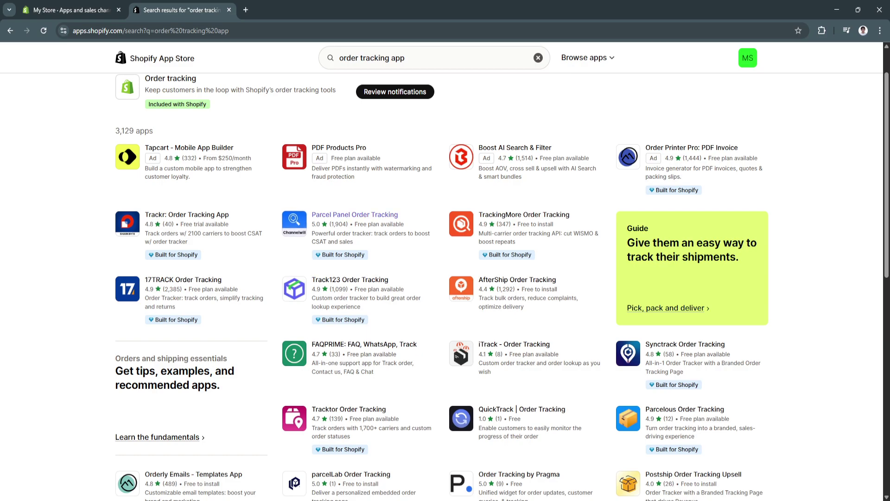
- Open the Parcel Panel Order Tracking listing and read its feature description
click(355, 215)
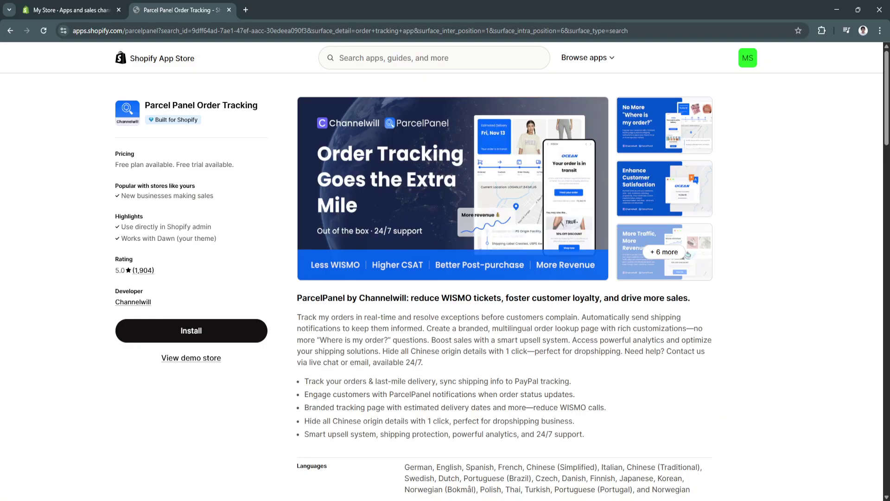
scroll(504, 278, down, 2)
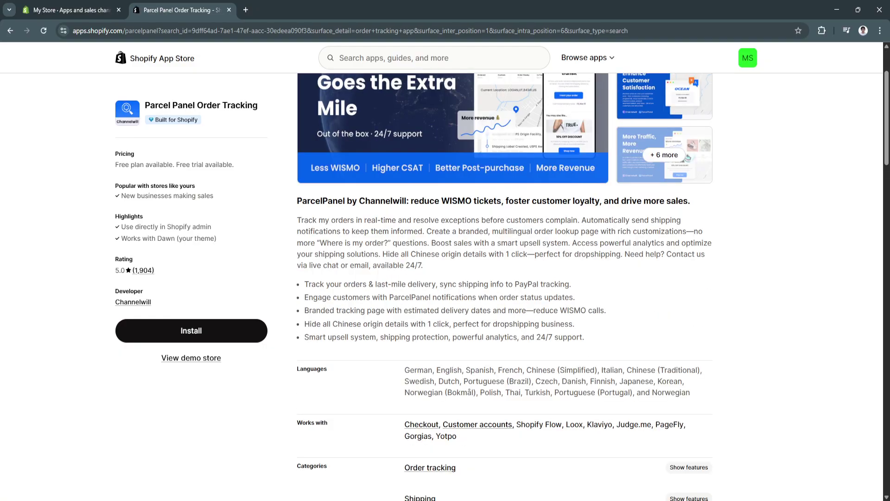
scroll(504, 278, up, 2)
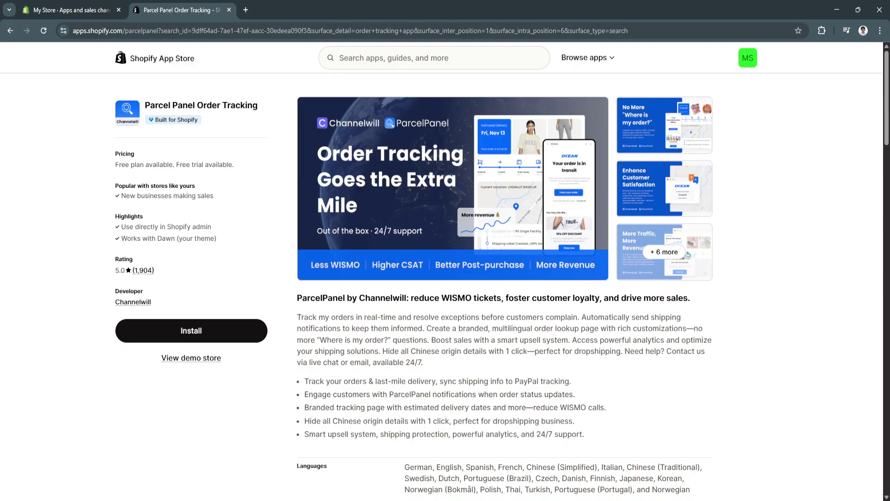
scroll(504, 278, down, 1)
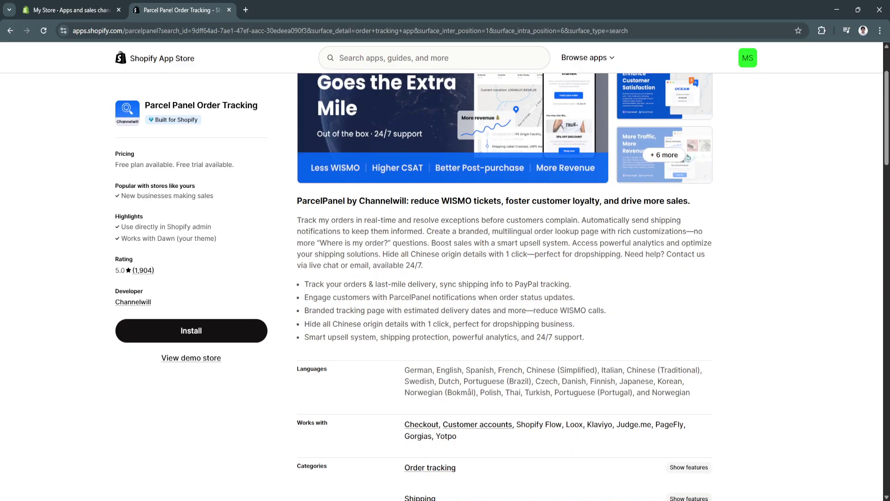
drag(304, 283, 438, 284)
click(438, 284)
- Scroll to Parcel Panel's Pricing section and review the Essential plan's features
scroll(445, 279, down, 7)
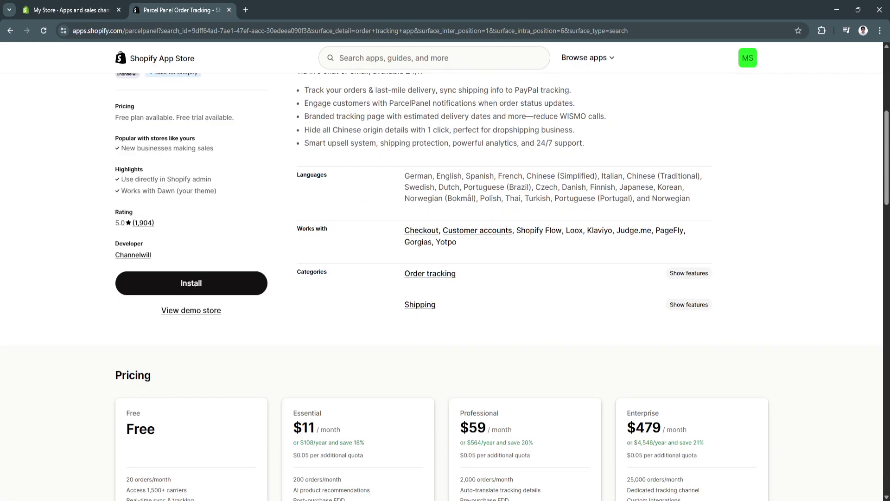
scroll(446, 278, down, 2)
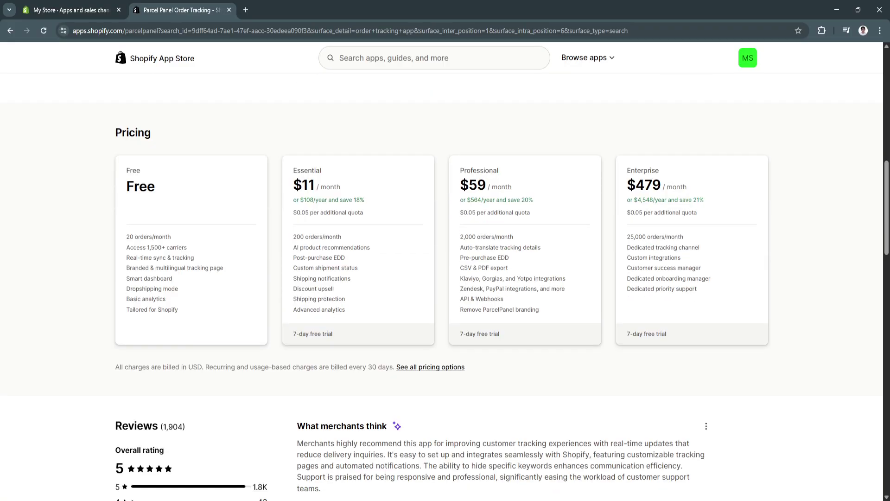
scroll(445, 279, up, 2)
double_click(132, 229)
scroll(445, 287, down, 1)
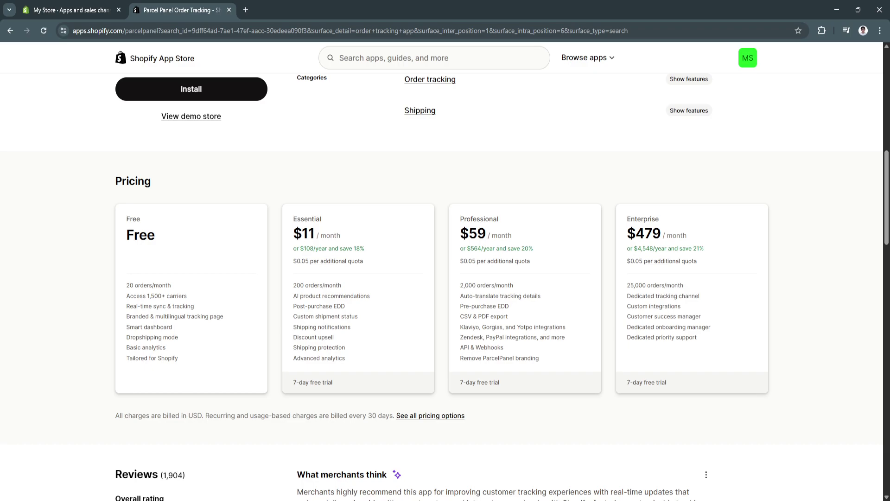
drag(293, 219, 321, 218)
click(307, 219)
drag(294, 285, 345, 358)
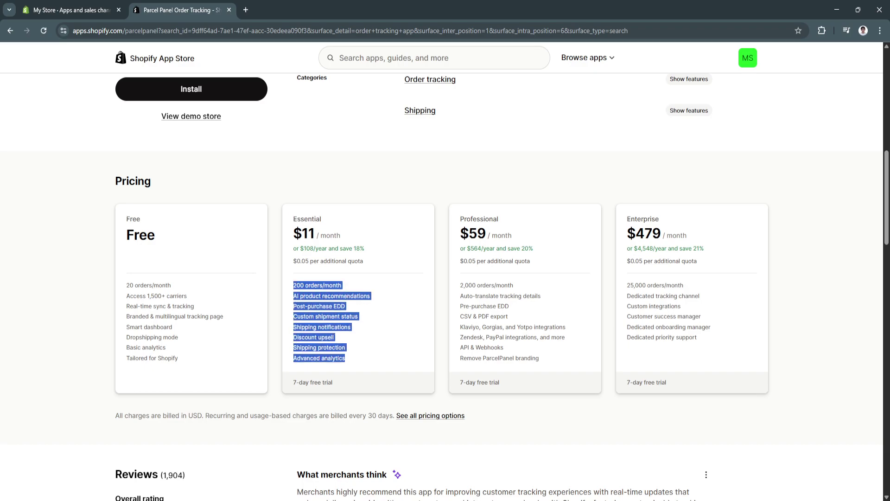
click(345, 358)
- Compare the Professional and Enterprise plans' names and feature lists
drag(461, 218, 499, 219)
drag(461, 285, 539, 358)
click(539, 358)
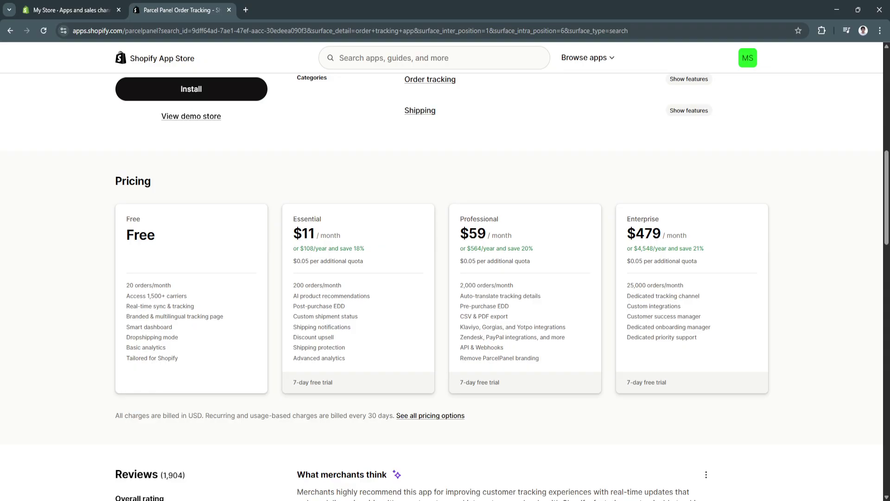
drag(628, 219, 660, 219)
click(660, 219)
scroll(445, 278, down, 2)
scroll(445, 278, up, 9)
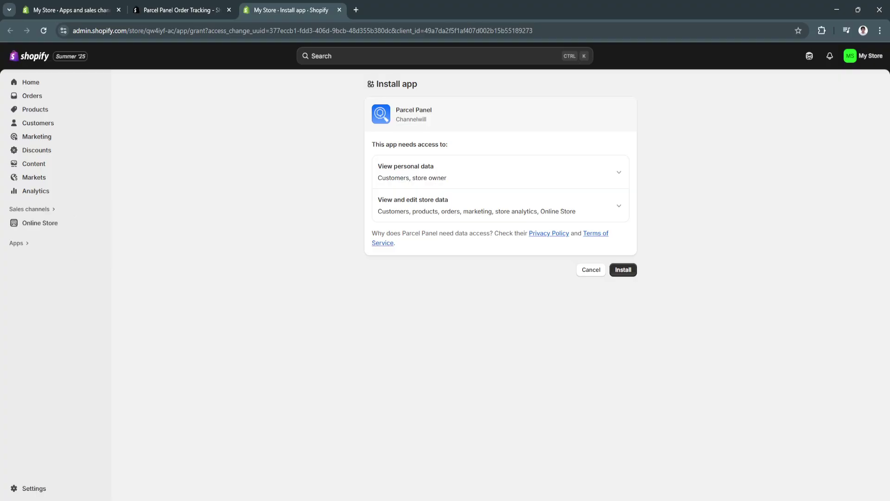
- Review Parcel Panel's personal and store data access requests, then approve and install it
click(619, 172)
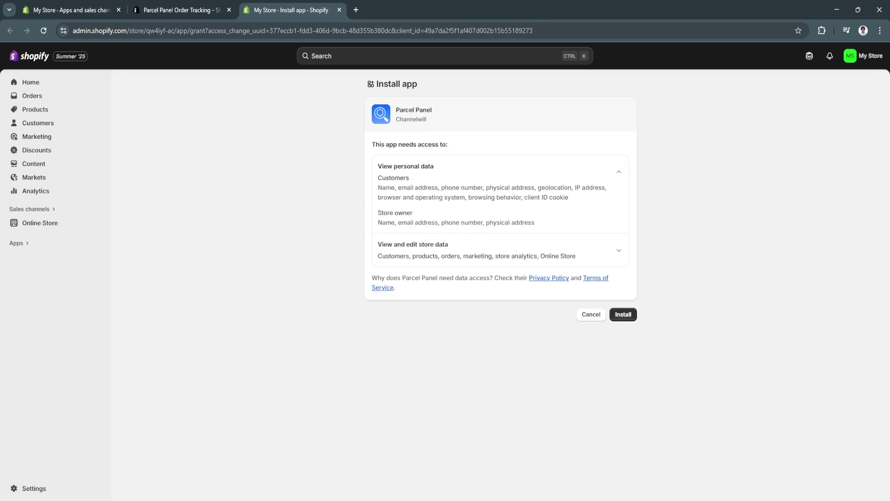
click(619, 250)
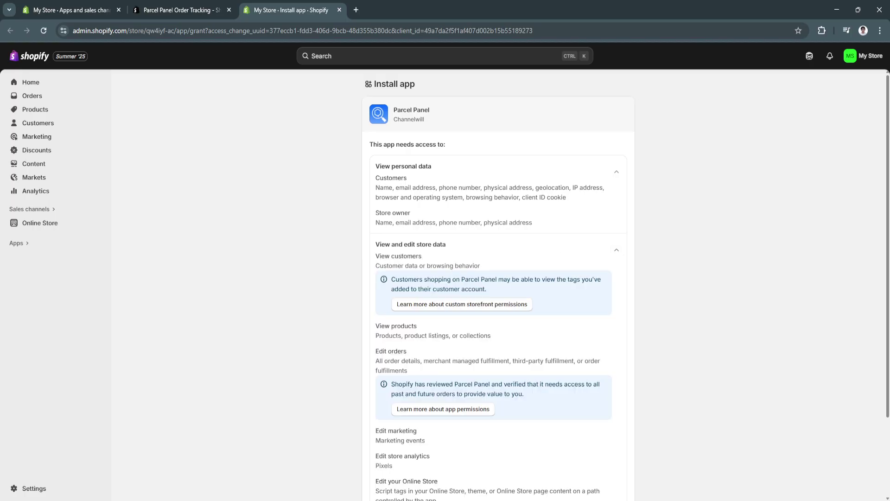
drag(376, 244, 433, 244)
click(432, 244)
scroll(498, 278, down, 2)
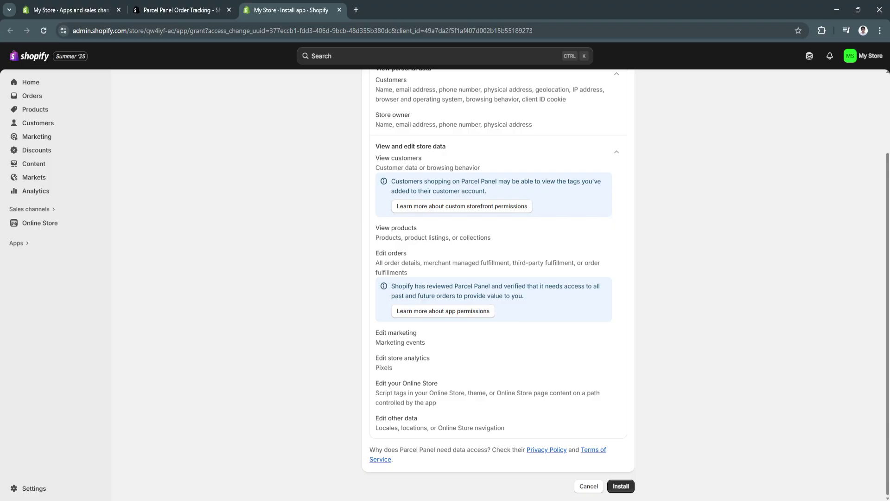
click(621, 486)
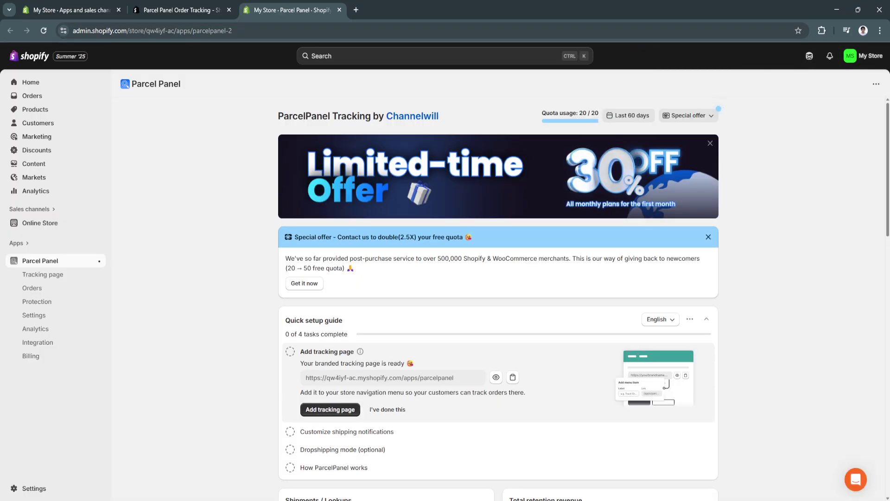
- Scroll Parcel Panel's dashboard down to the Quick setup guide showing 0 of 4 tasks
scroll(498, 278, down, 4)
scroll(498, 278, up, 2)
scroll(499, 278, up, 1)
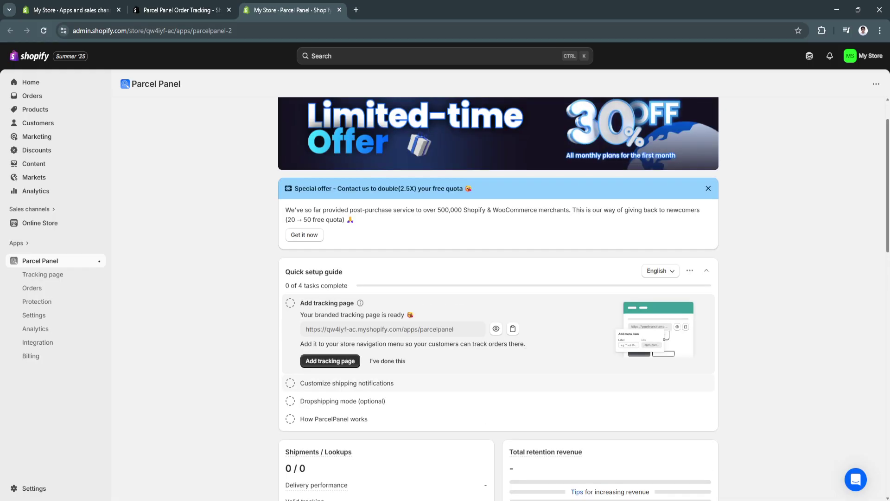
scroll(499, 278, down, 15)
scroll(498, 278, down, 2)
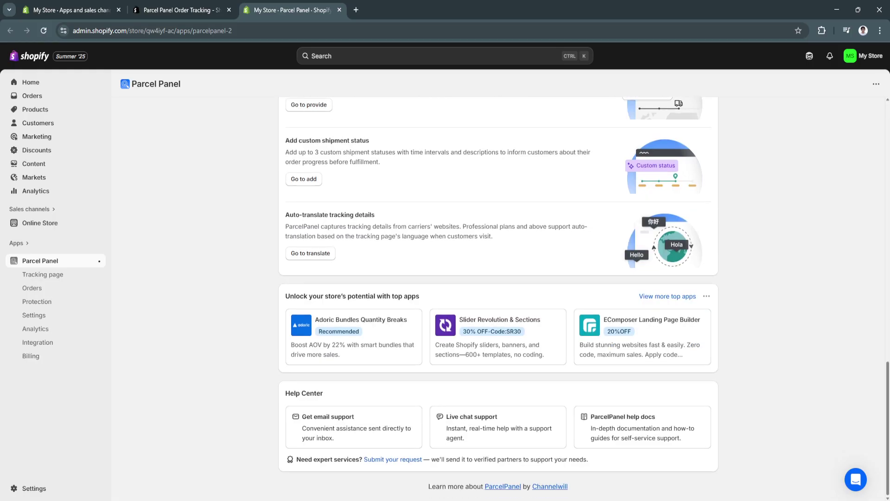
scroll(498, 278, up, 18)
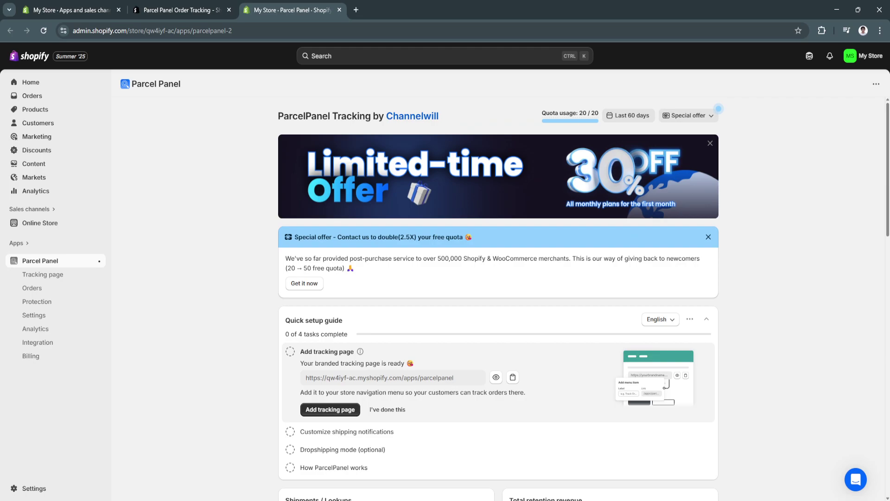
scroll(499, 278, down, 2)
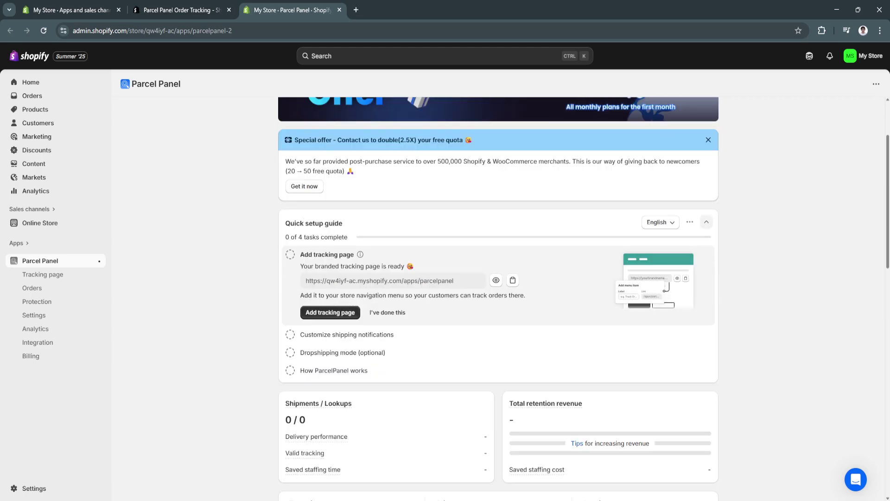
drag(286, 223, 343, 224)
click(343, 223)
- Add the tracking page to the Main menu as 'Track Your Order' and save it
click(330, 312)
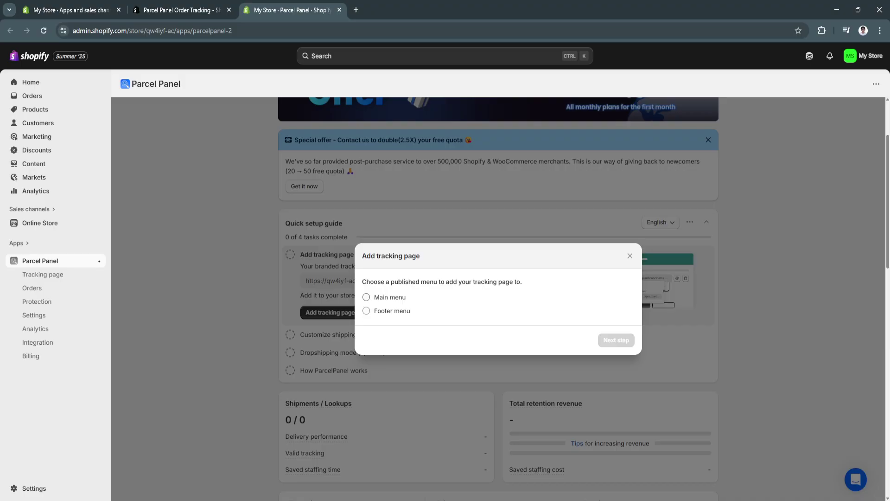
click(367, 297)
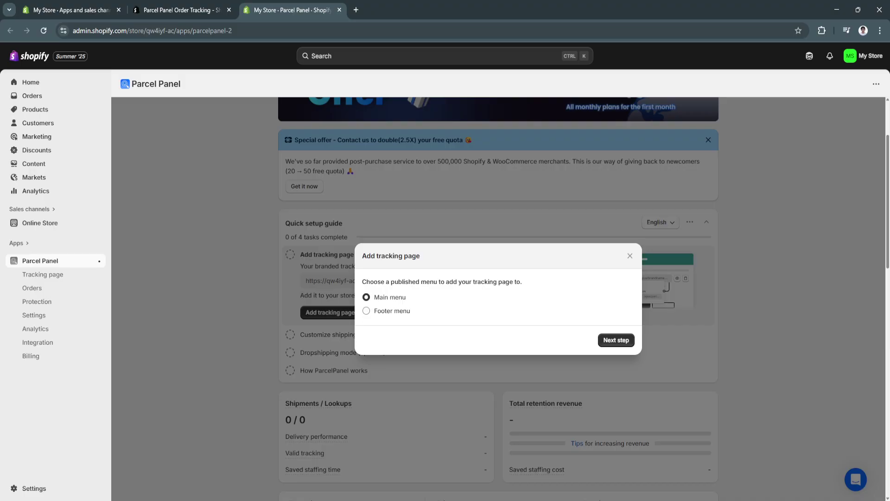
click(617, 339)
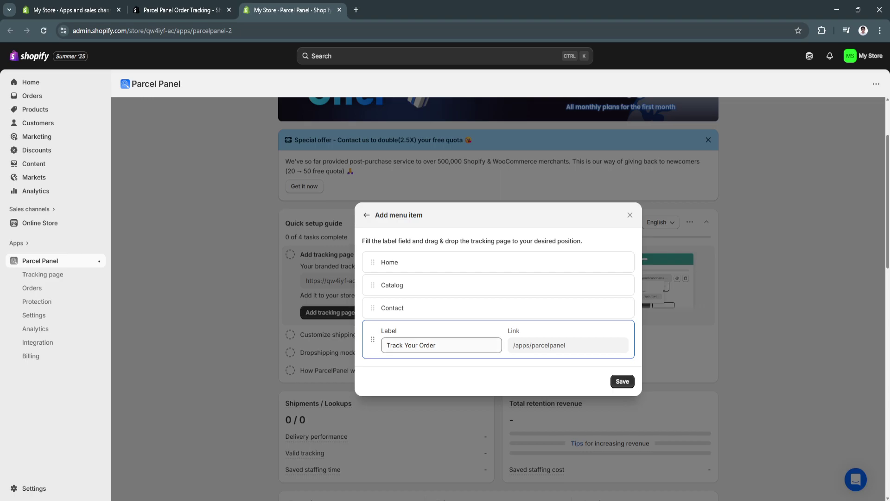
key(Return)
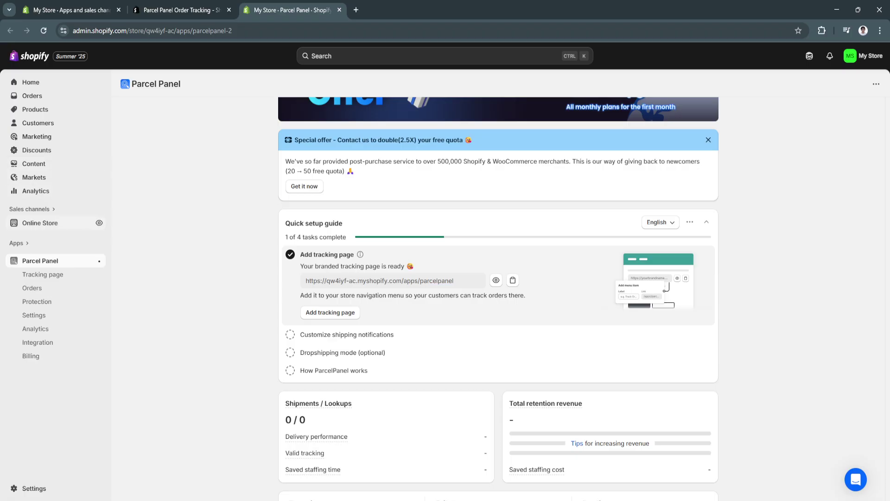
- Open the Dawn theme editor from Online Store and select its Header section
click(99, 223)
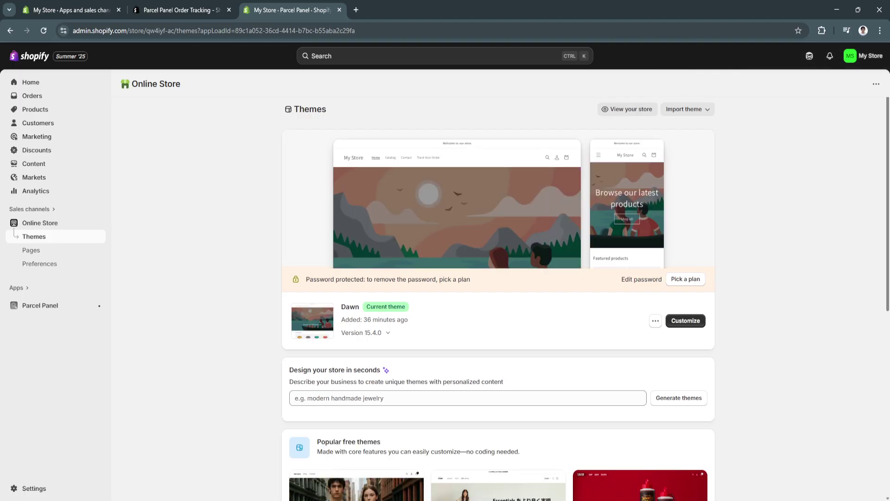
click(685, 320)
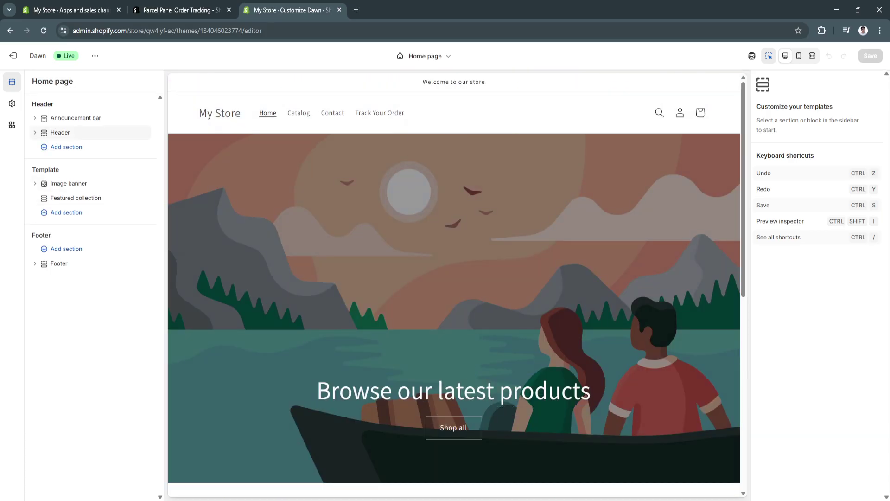
click(61, 132)
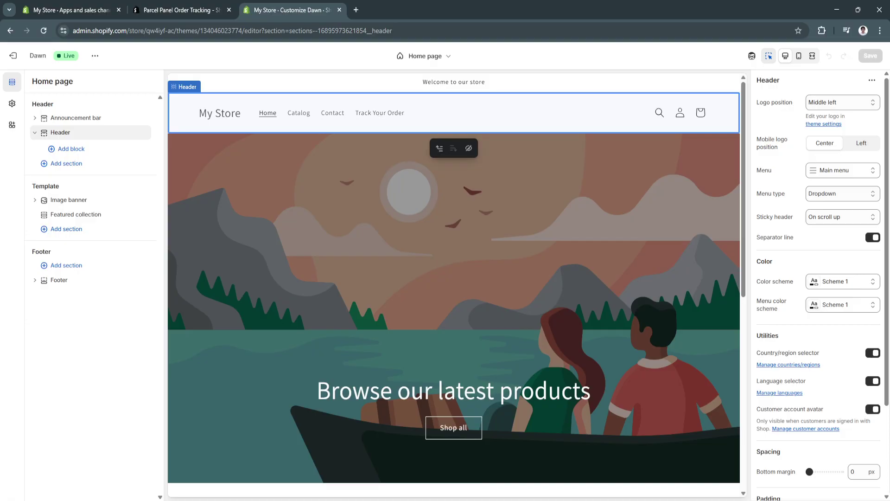
- Preview the Track Your Order page and test an empty order-number lookup and the tracking number field
click(380, 113)
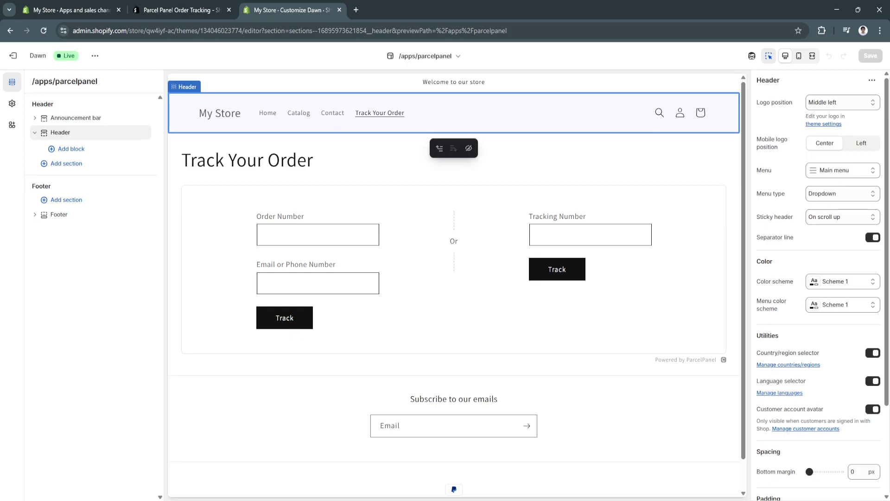
scroll(456, 282, down, 1)
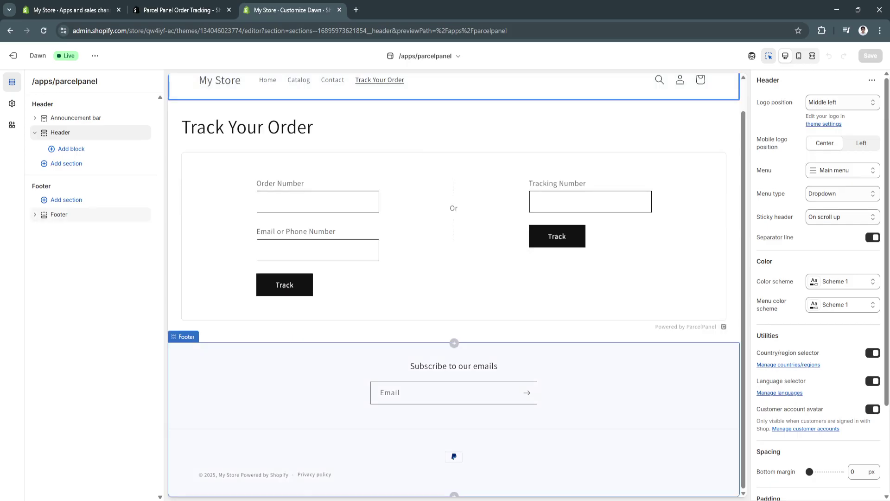
click(317, 202)
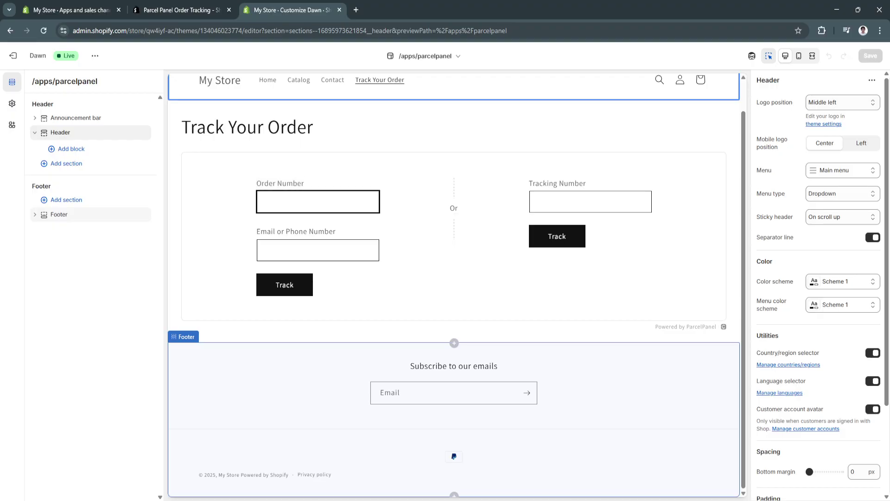
click(284, 284)
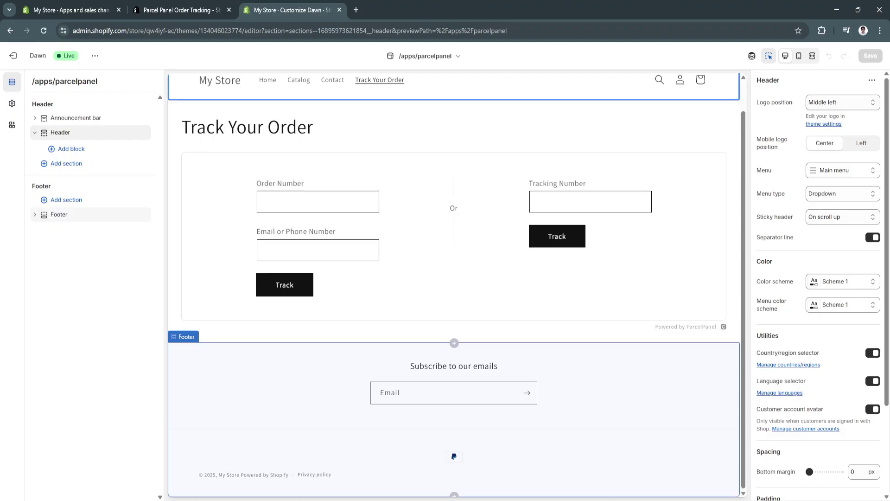
click(590, 201)
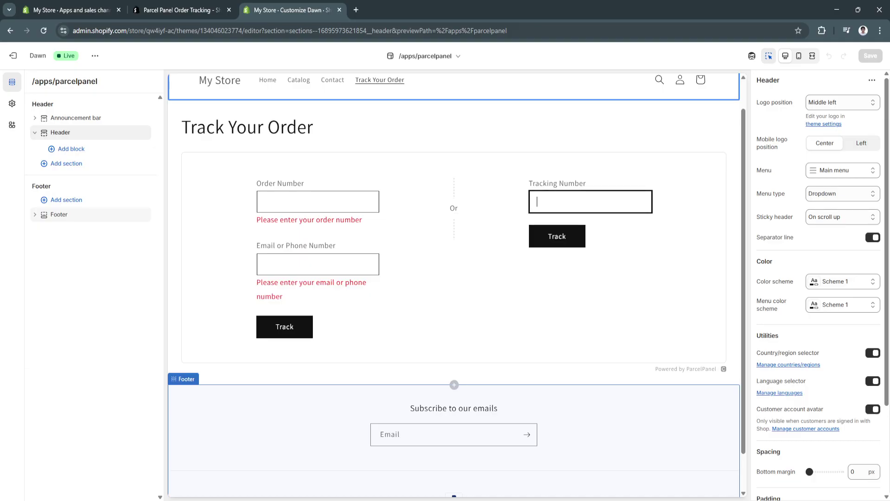
drag(529, 183, 586, 183)
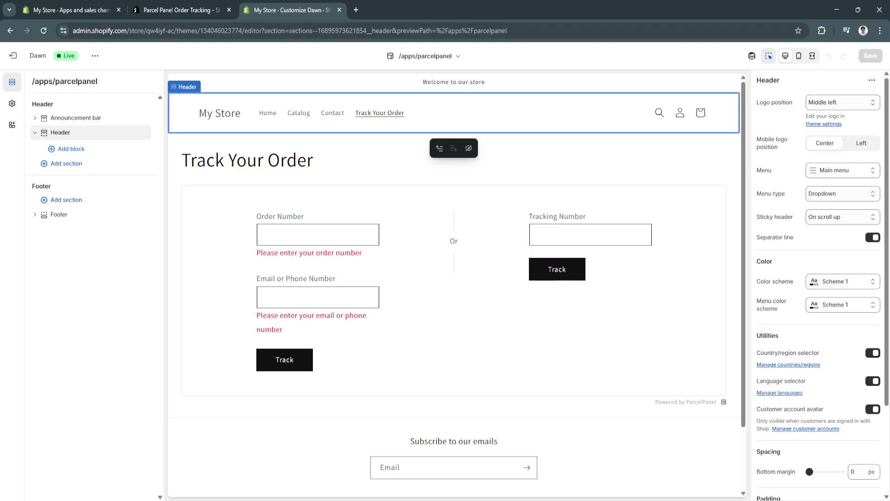
- Close the Customize Dawn theme editor and the Settings overlay, returning to admin home
click(340, 10)
click(70, 10)
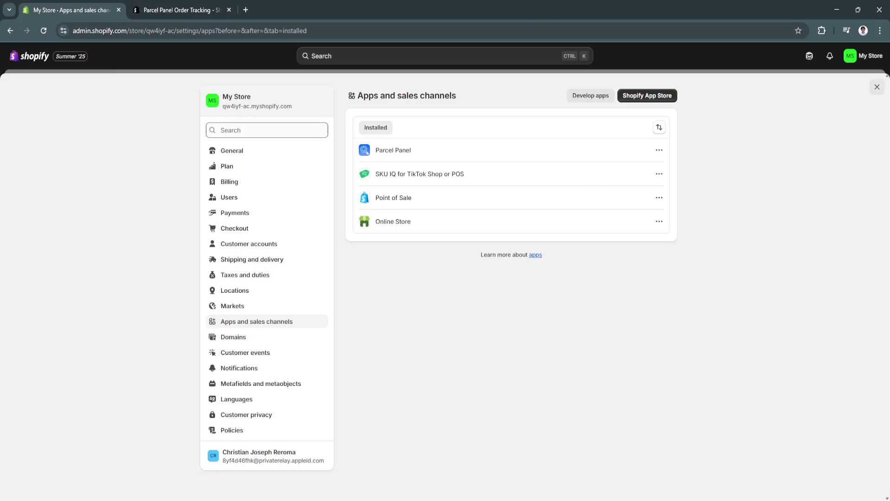
click(181, 10)
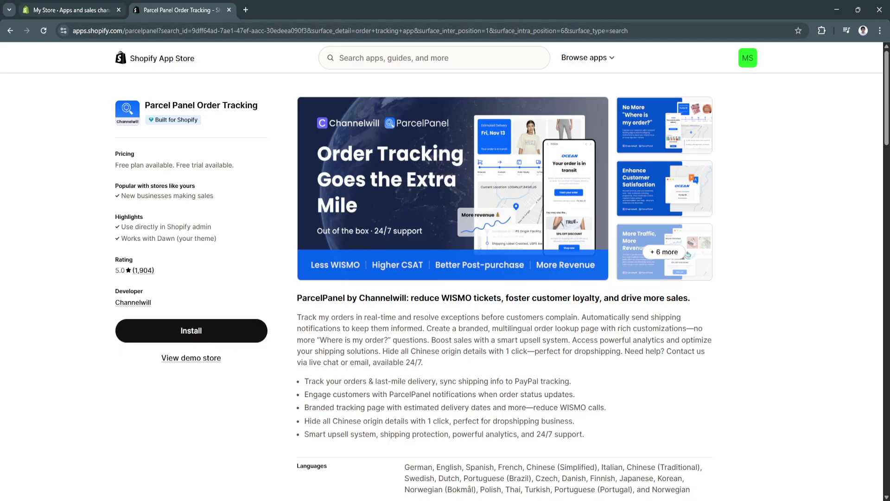
click(70, 9)
click(877, 87)
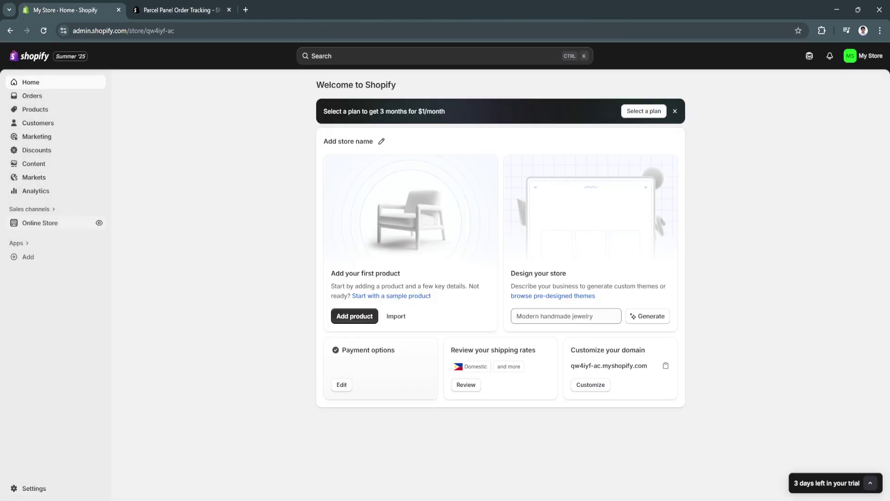
- Open Parcel Panel from the Apps search and review its dashboard showing setup at 1 of 4
click(16, 243)
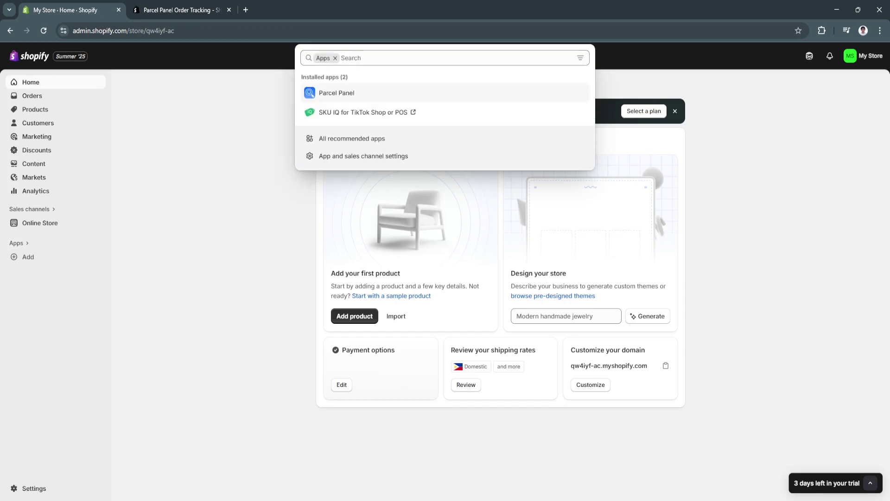
key(Return)
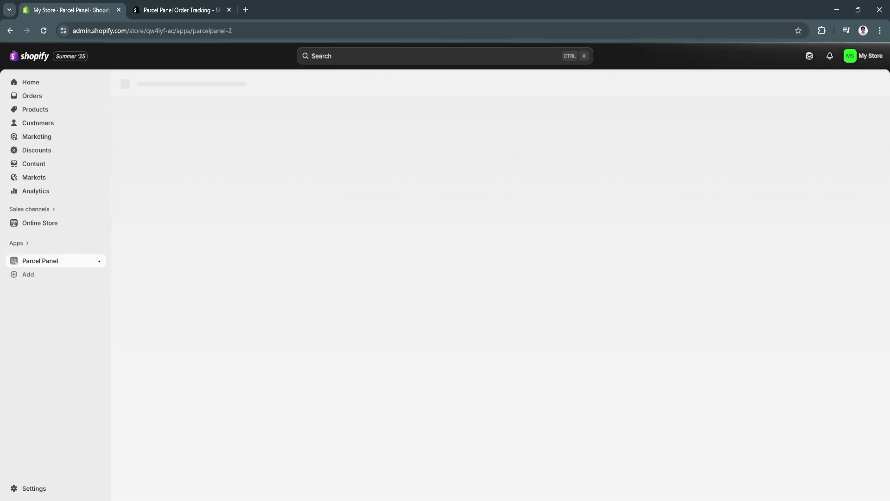
scroll(498, 296, down, 9)
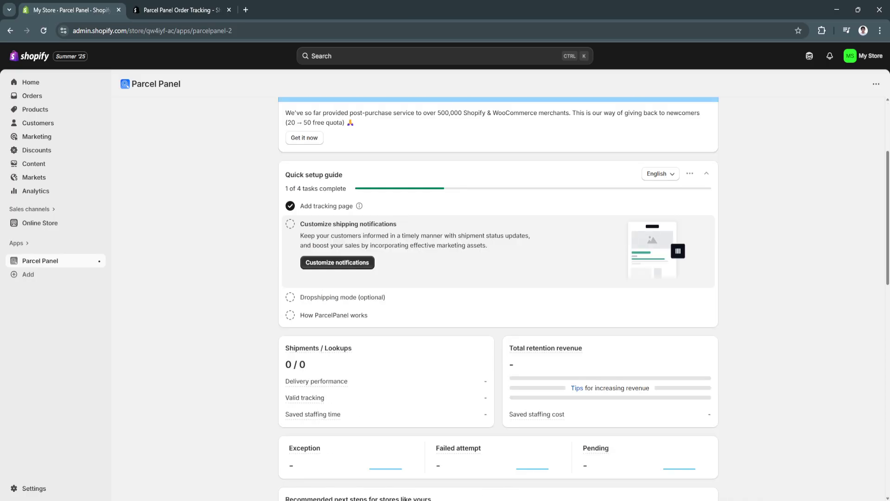
scroll(498, 296, up, 3)
scroll(498, 297, up, 4)
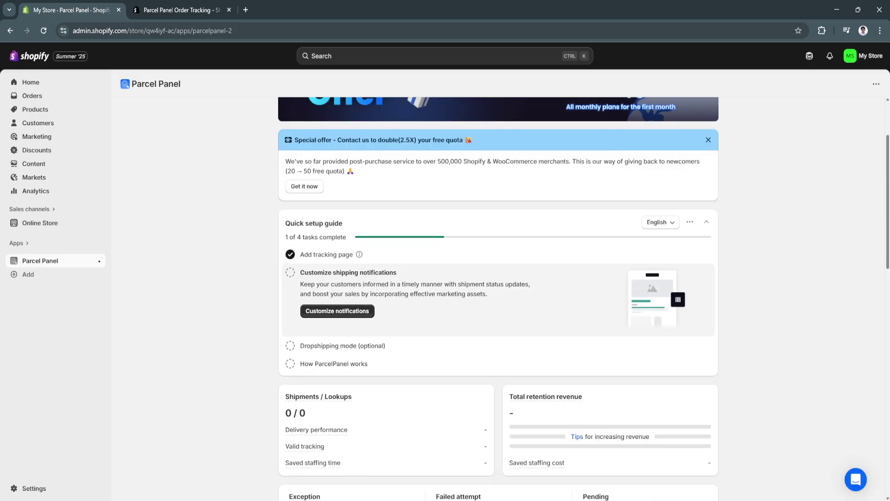
scroll(498, 297, down, 2)
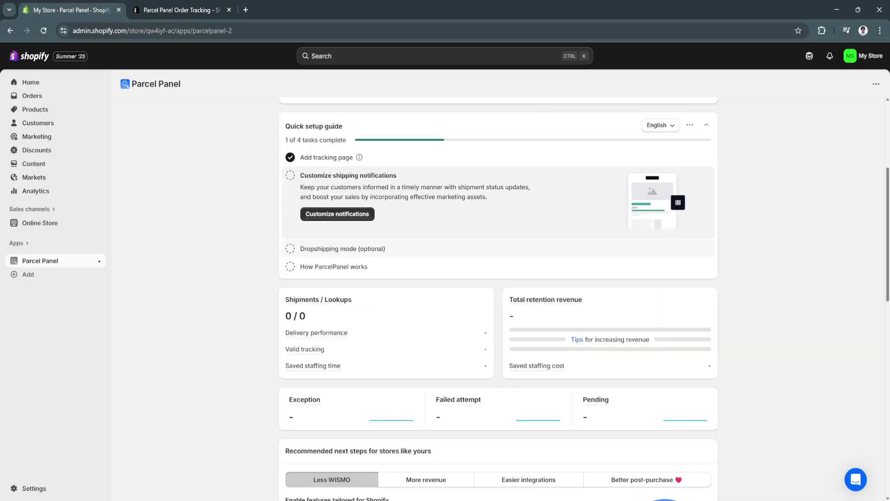
scroll(498, 297, down, 2)
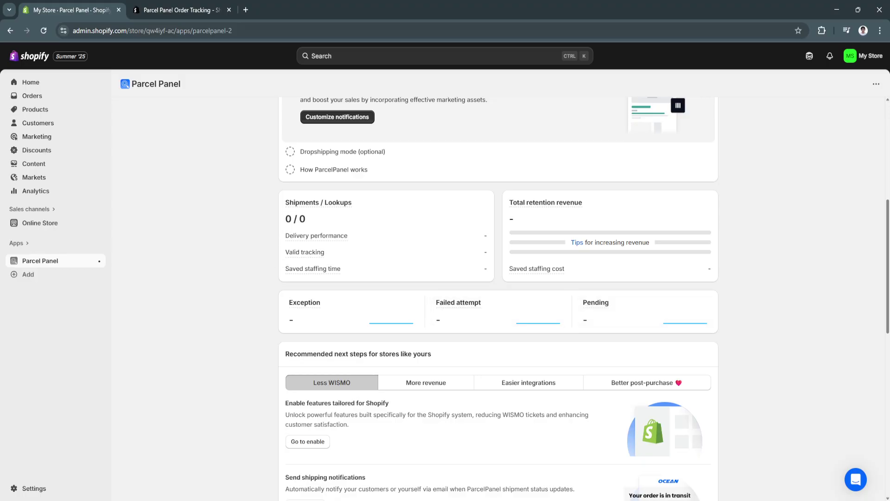
mouse_move(319, 202)
scroll(499, 297, down, 2)
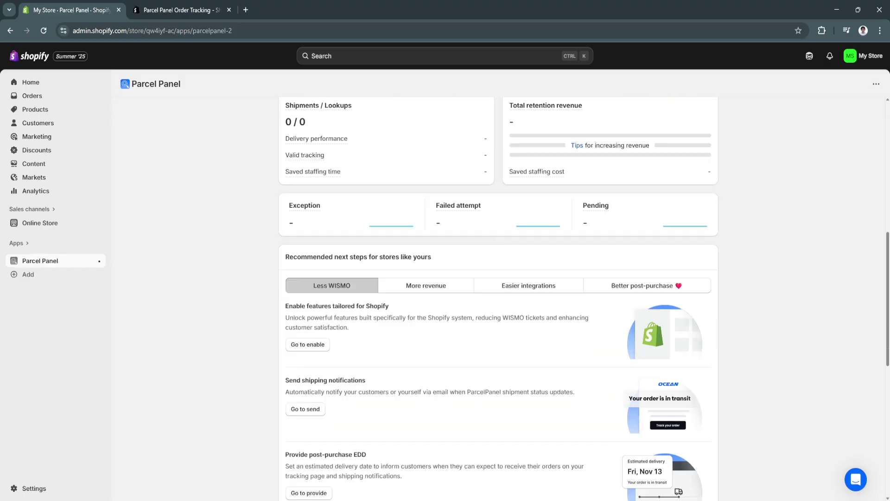
scroll(498, 296, down, 1)
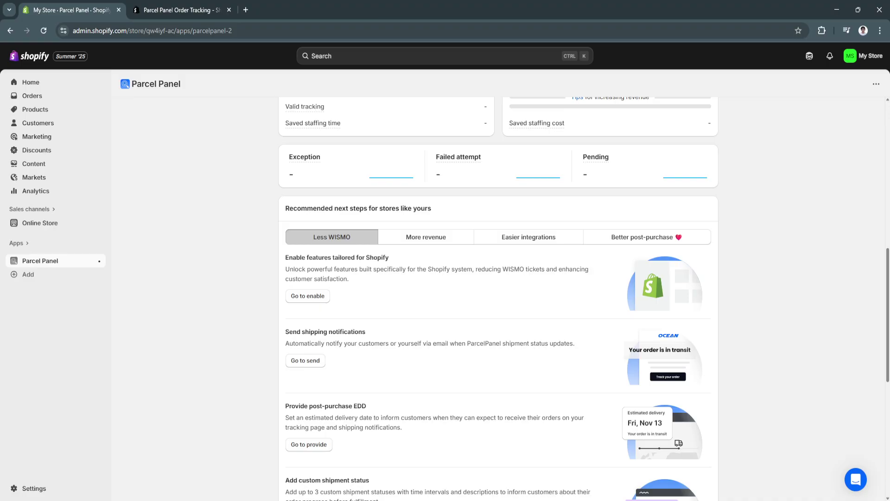
drag(285, 208, 431, 208)
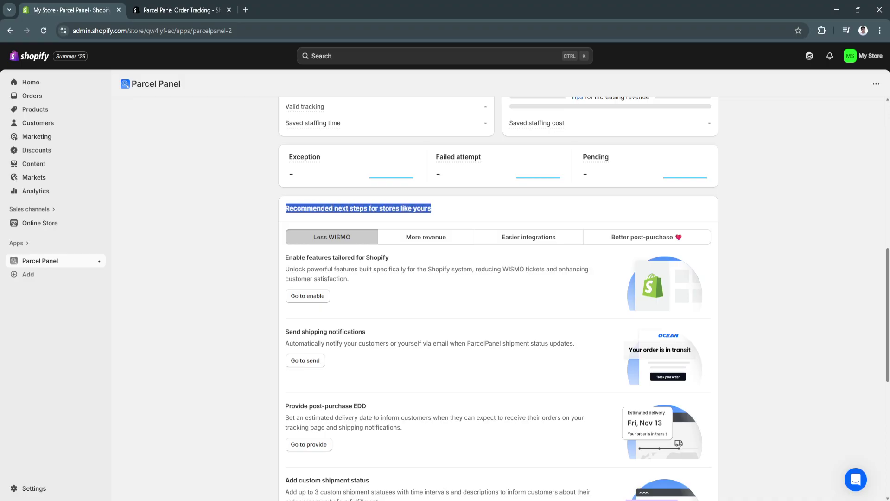
scroll(498, 296, down, 1)
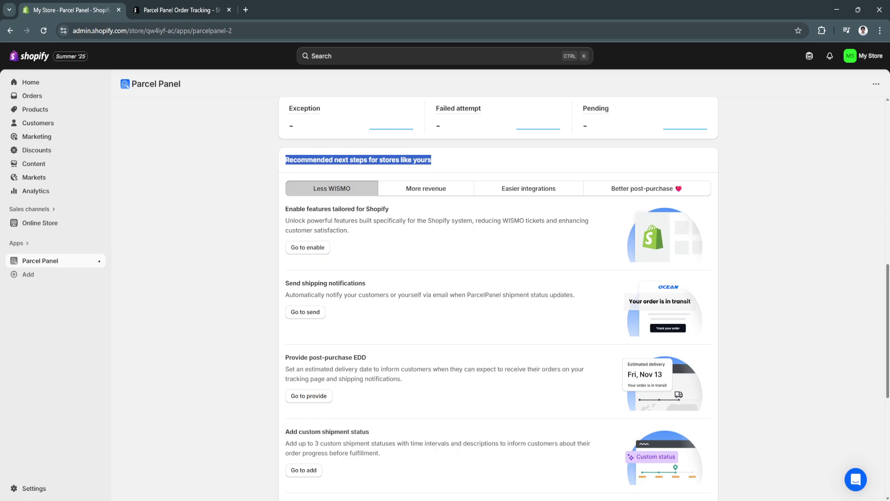
scroll(498, 297, down, 4)
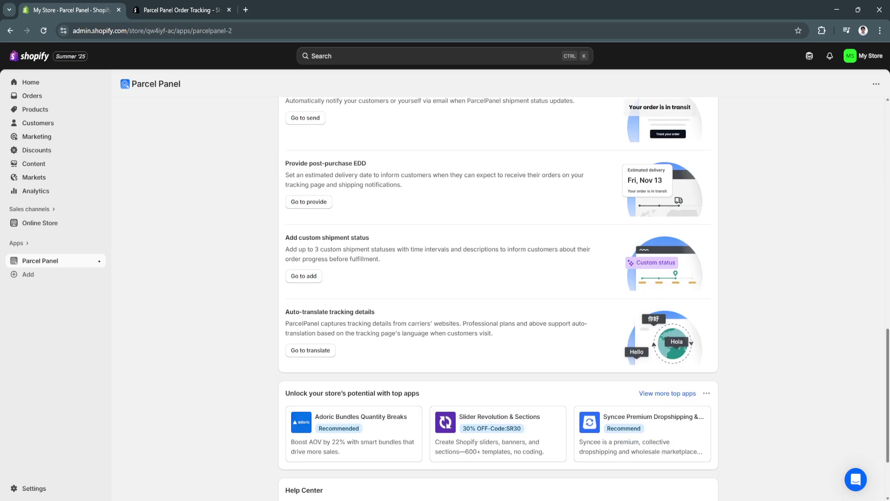
scroll(498, 296, down, 2)
scroll(499, 297, up, 14)
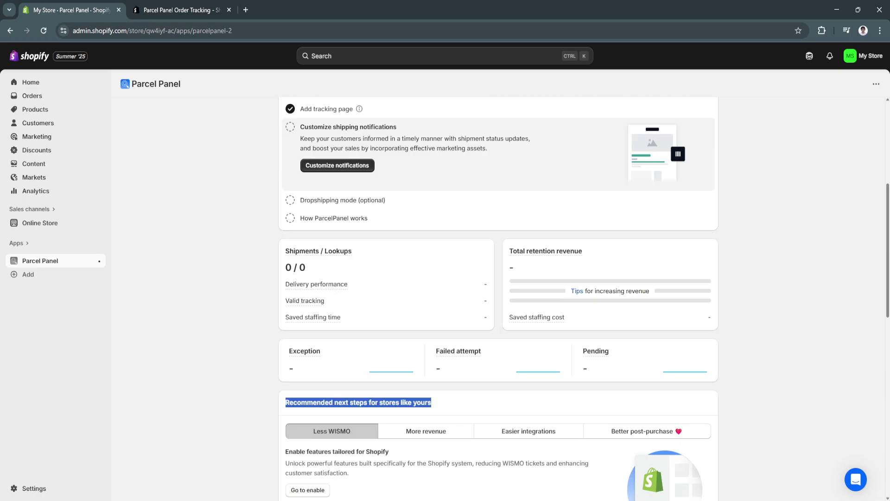
scroll(498, 296, up, 2)
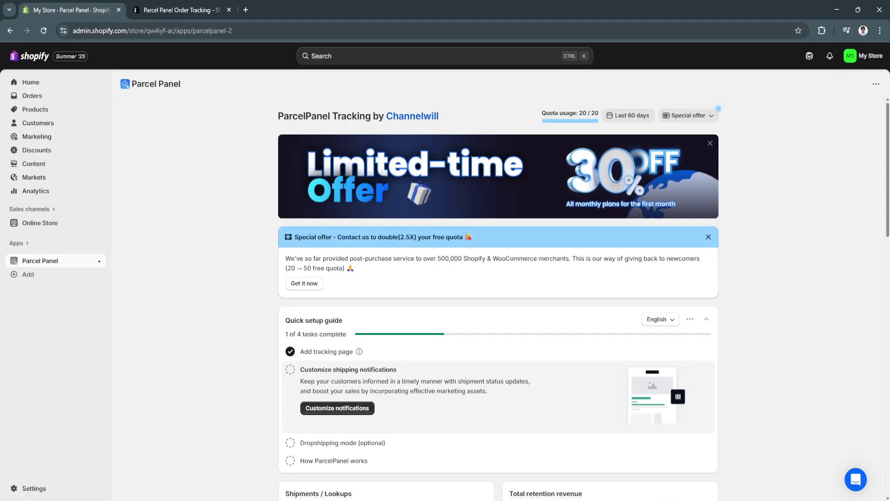
scroll(498, 296, down, 3)
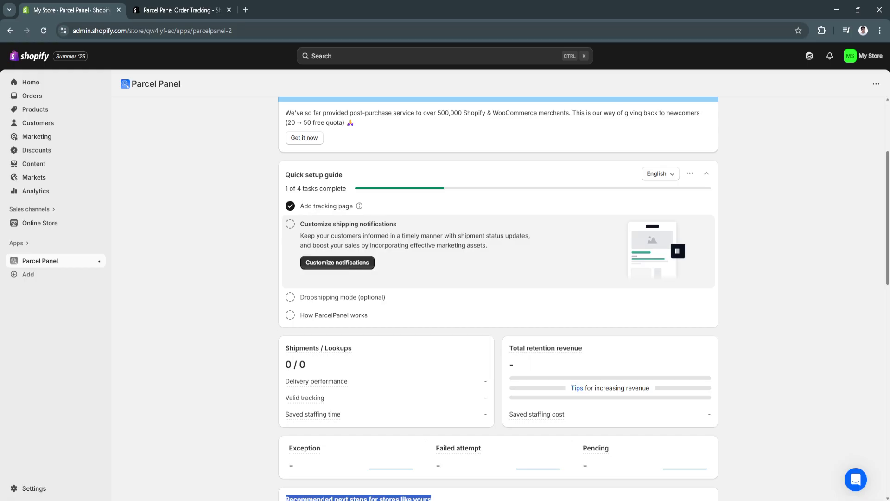
scroll(498, 297, down, 2)
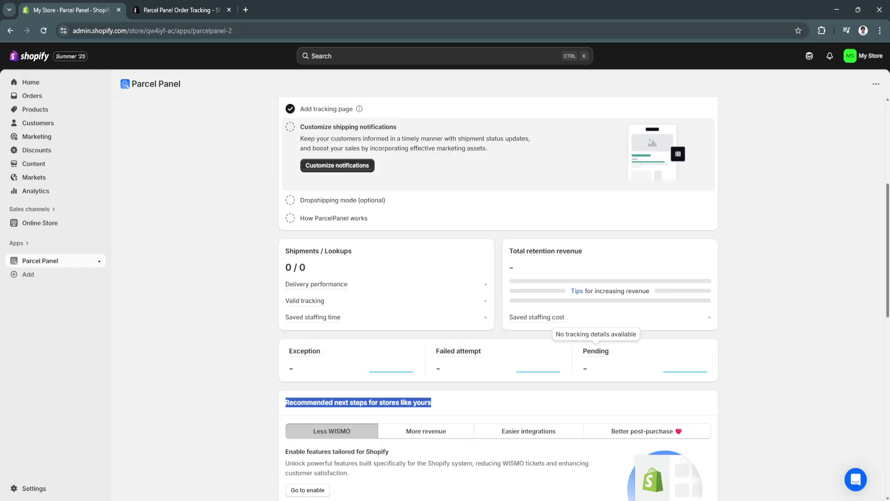
scroll(599, 357, up, 2)
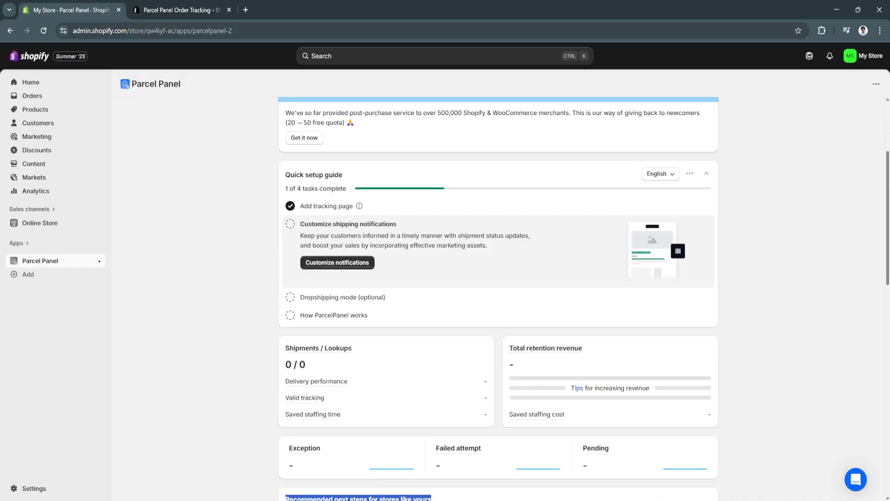